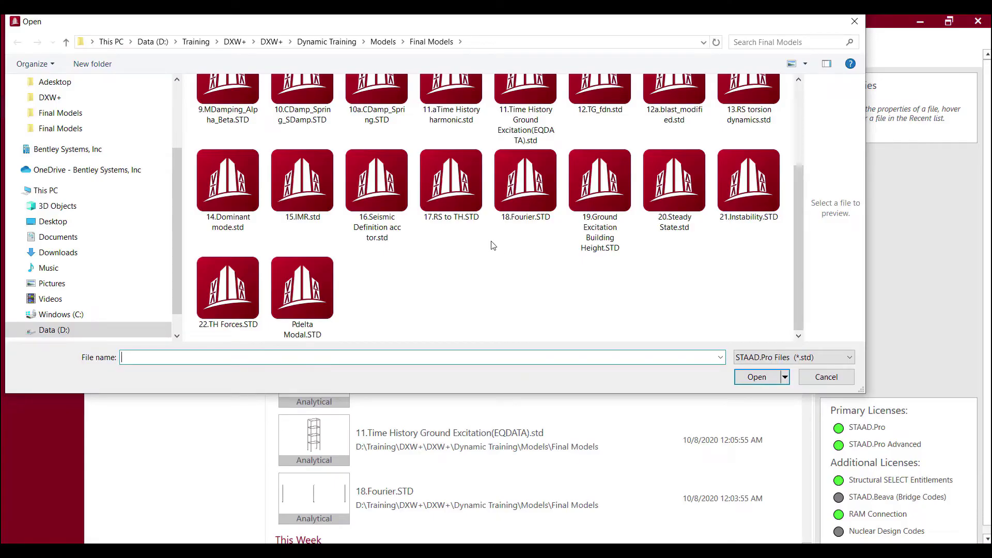
Step: Open the model file 17.RS to TH.STD from the Open dialog
{"action": "double_click", "coordinate": [452, 199]}
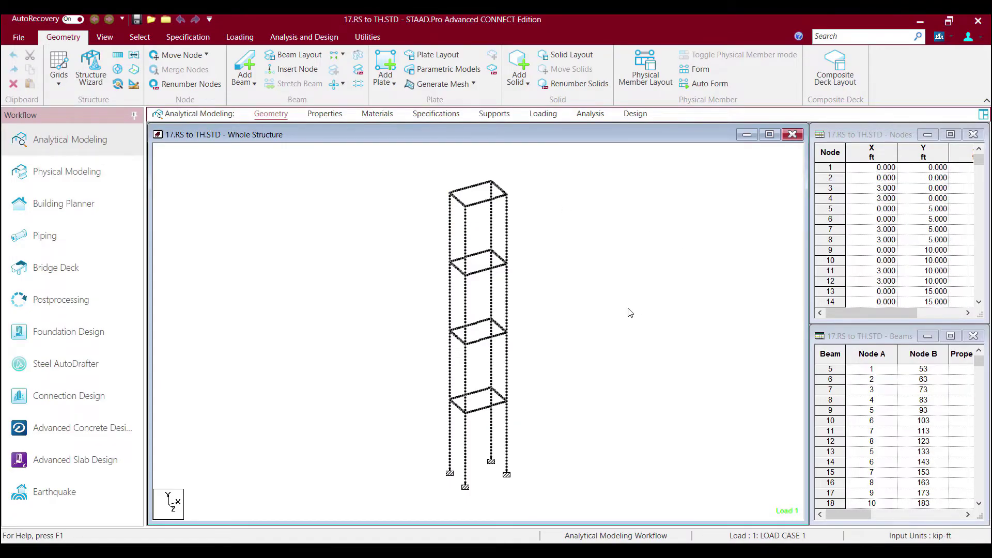
Step: Open TYPE 1 ACCELERATION for editing and review Tmax 30, T1/T2/T3 4/9/14, iterations 10
{"action": "left_click", "coordinate": [543, 114]}
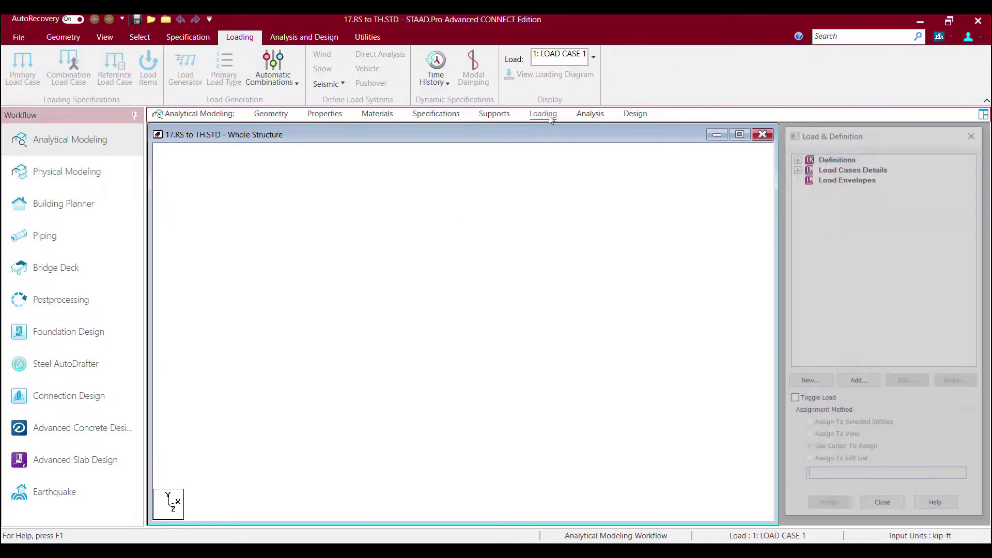
{"action": "left_click", "coordinate": [796, 156]}
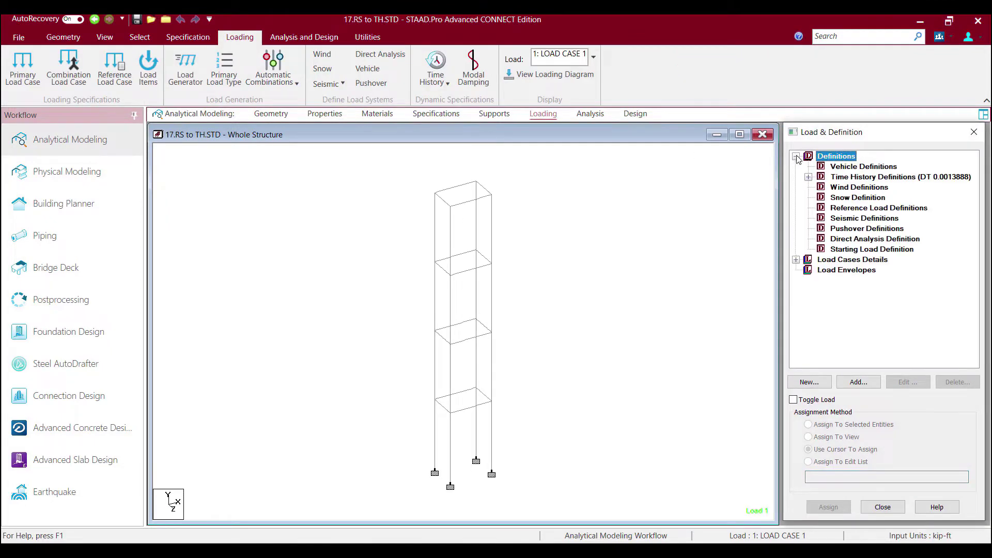
{"action": "left_click", "coordinate": [808, 178]}
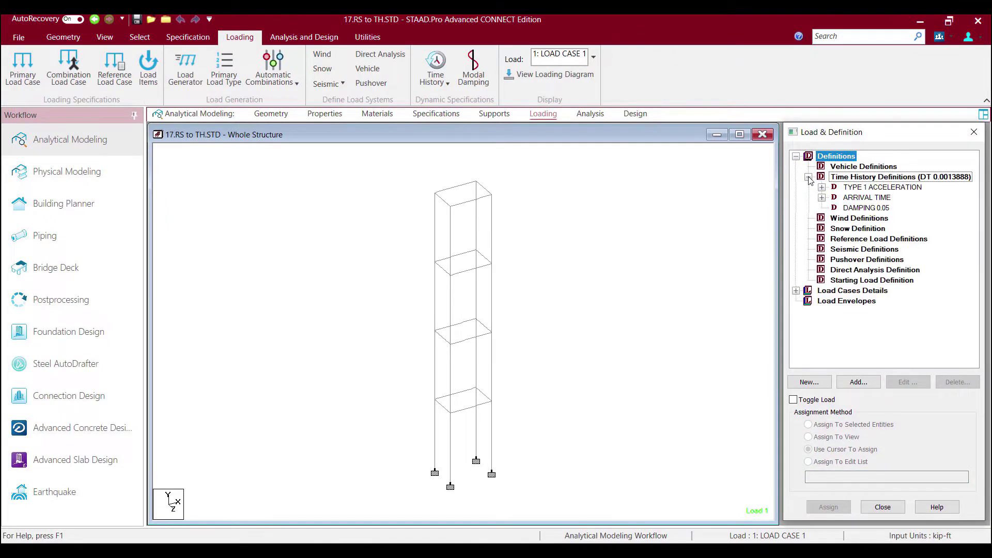
{"action": "double_click", "coordinate": [852, 187]}
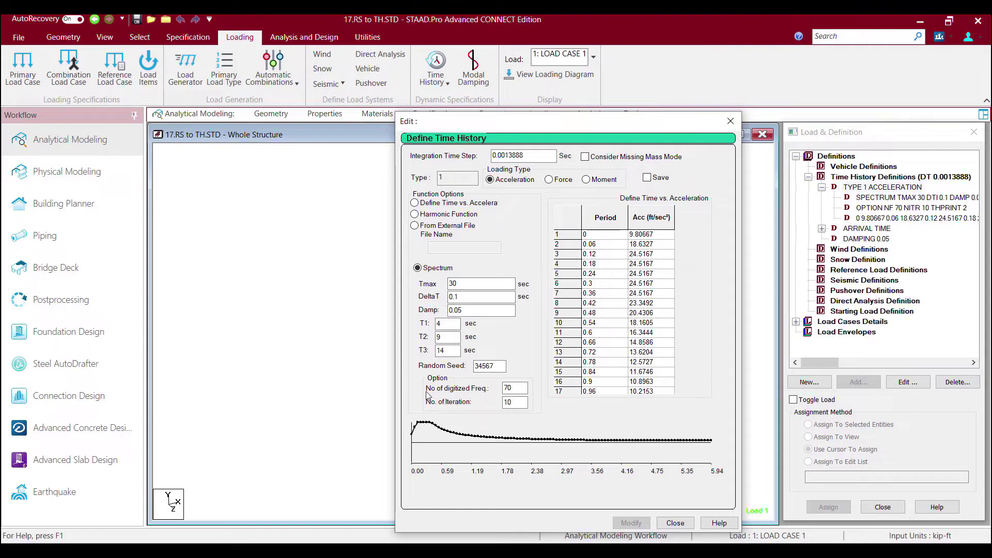
{"action": "left_click", "coordinate": [448, 351]}
{"action": "left_click", "coordinate": [519, 403]}
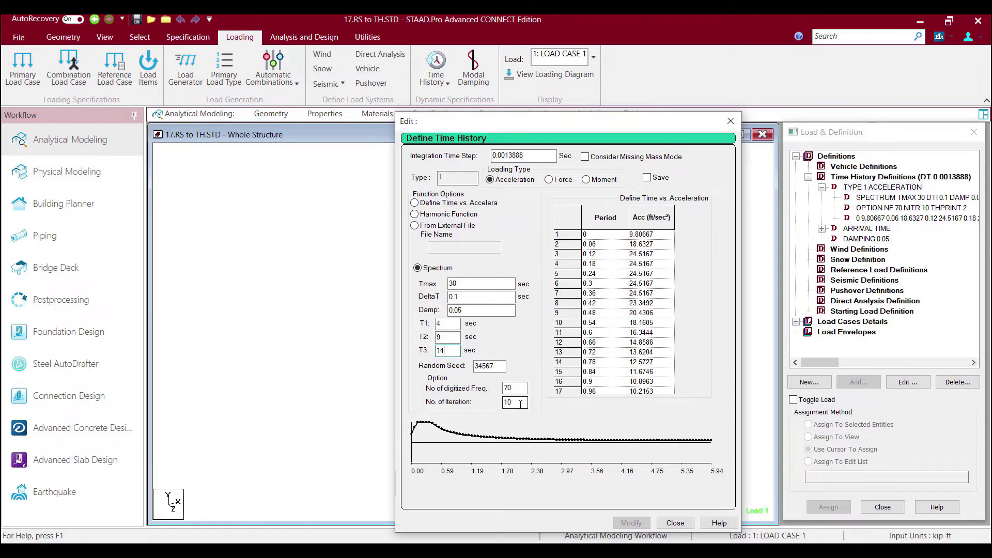
Step: Close the time history editor and review the model's command file
{"action": "key", "text": "Escape"}
{"action": "left_click", "coordinate": [368, 39]}
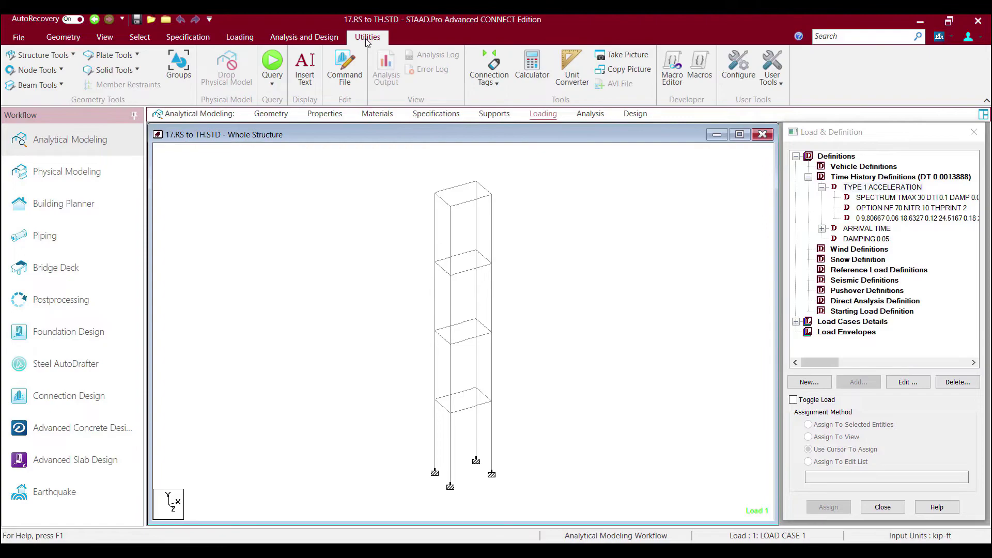
{"action": "left_click", "coordinate": [346, 83]}
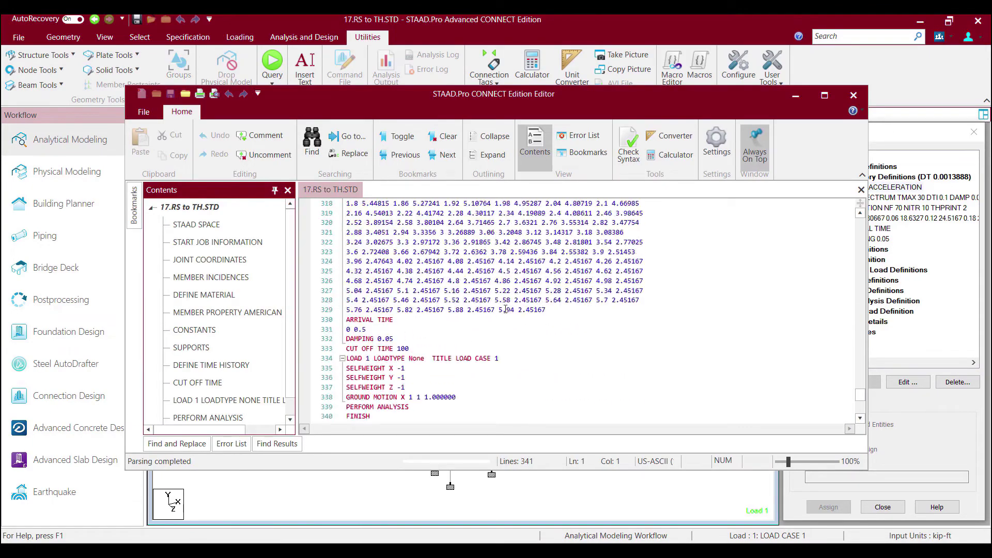
{"action": "scroll", "coordinate": [505, 306], "scroll_direction": "down", "scroll_amount": 4}
{"action": "scroll", "coordinate": [394, 388], "scroll_direction": "up", "scroll_amount": 14}
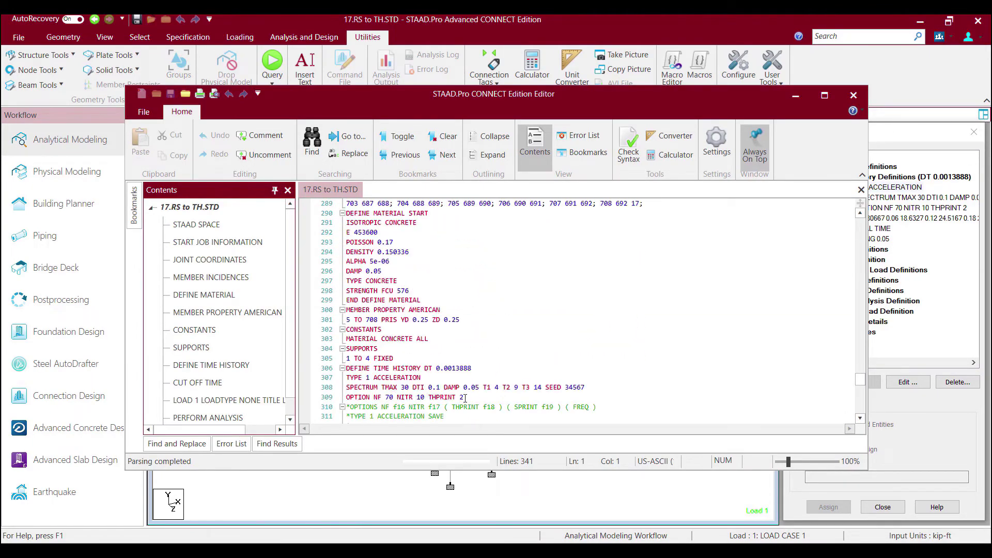
Step: Close the command file editor and run the analysis
{"action": "key", "text": "alt+F4"}
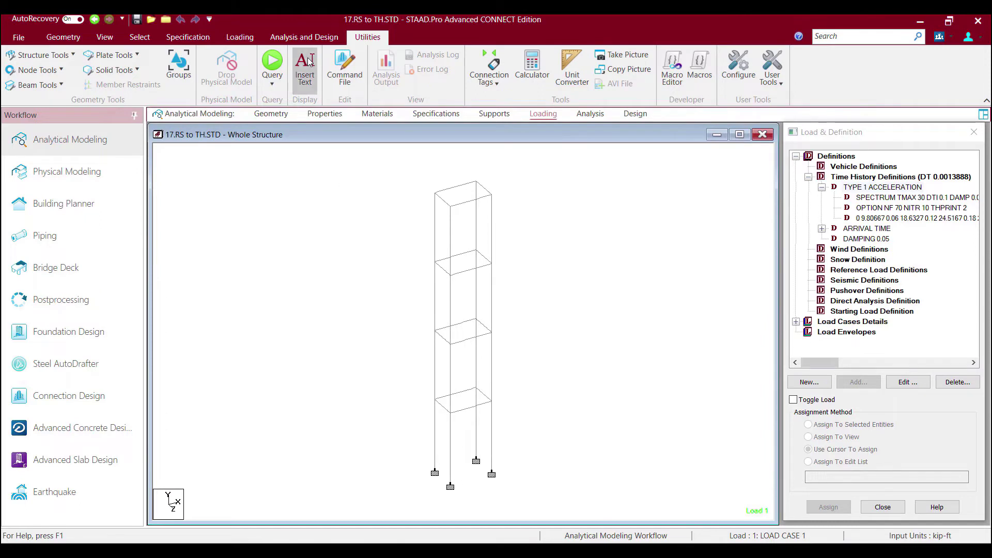
{"action": "left_click", "coordinate": [287, 39]}
{"action": "left_click", "coordinate": [176, 62]}
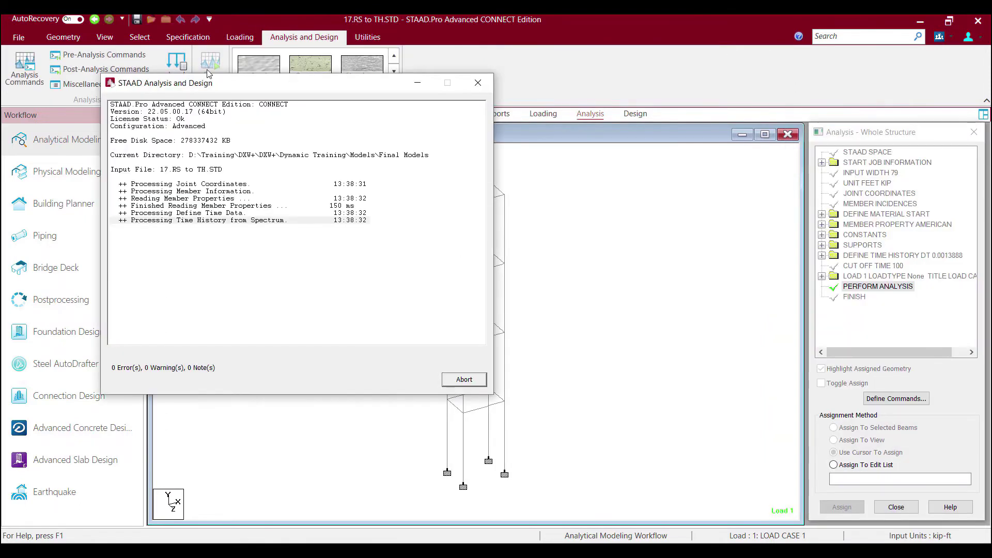
Step: View 17.RS to TH.anl and locate the acceleration time history table (DT 0.1, TMAX 38.3)
{"action": "left_click", "coordinate": [118, 354]}
{"action": "left_click", "coordinate": [464, 379]}
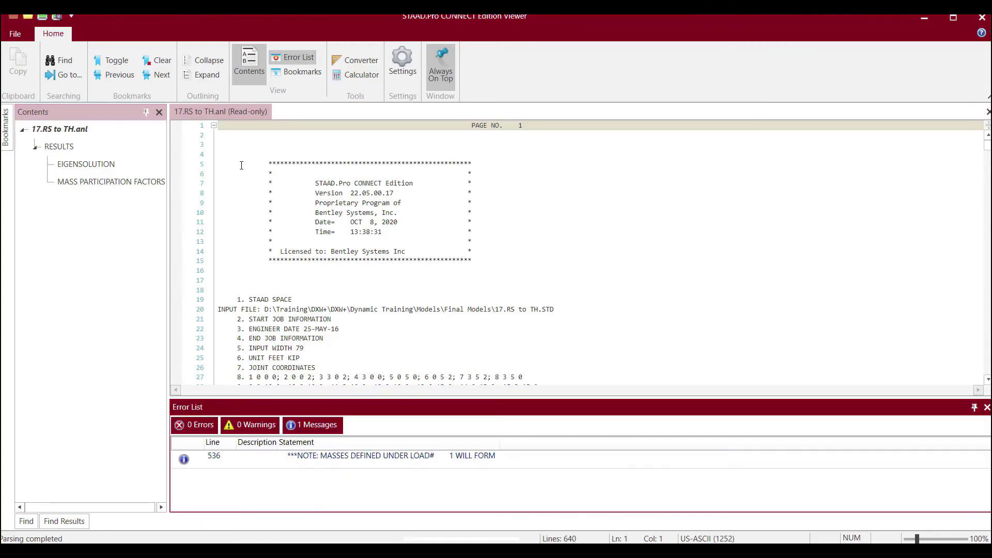
{"action": "scroll", "coordinate": [369, 262], "scroll_direction": "down", "scroll_amount": 20}
{"action": "scroll", "coordinate": [369, 261], "scroll_direction": "up", "scroll_amount": 5}
{"action": "scroll", "coordinate": [369, 261], "scroll_direction": "down", "scroll_amount": 20}
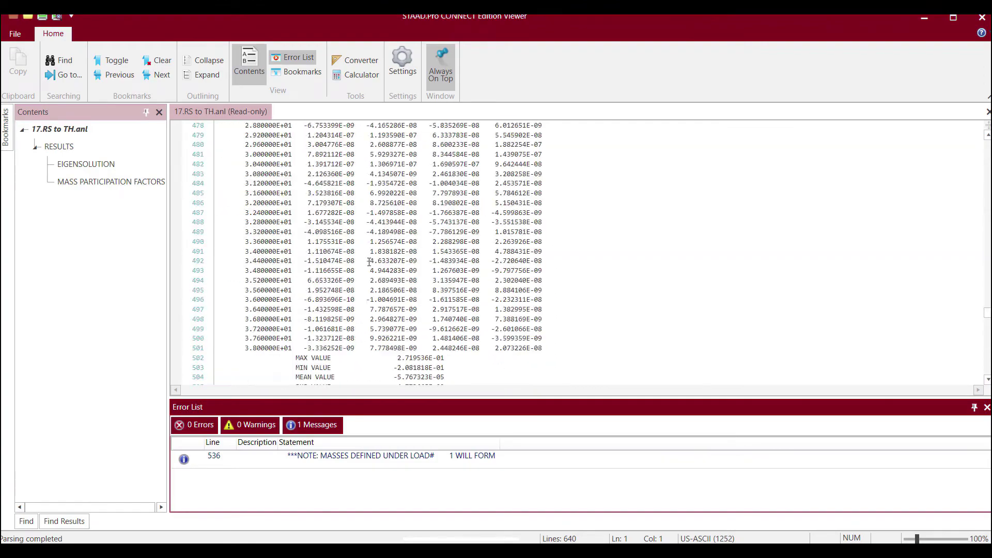
{"action": "scroll", "coordinate": [369, 261], "scroll_direction": "up", "scroll_amount": 17}
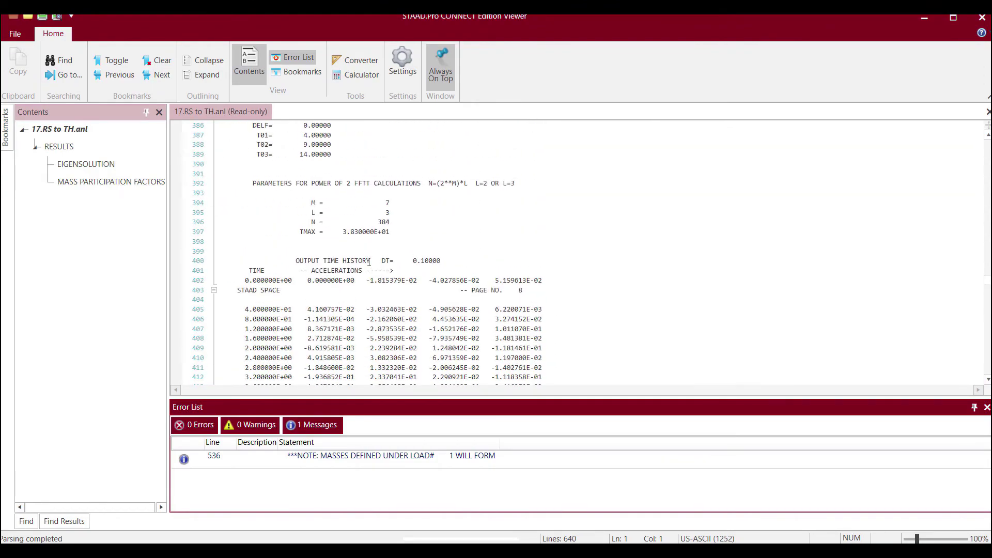
{"action": "scroll", "coordinate": [369, 262], "scroll_direction": "up", "scroll_amount": 2}
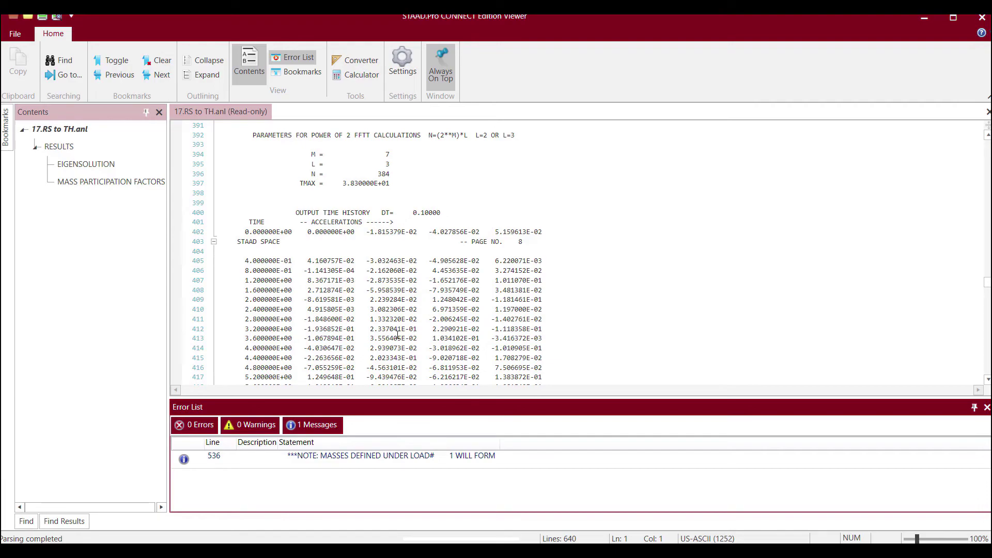
{"action": "scroll", "coordinate": [335, 287], "scroll_direction": "down", "scroll_amount": 5}
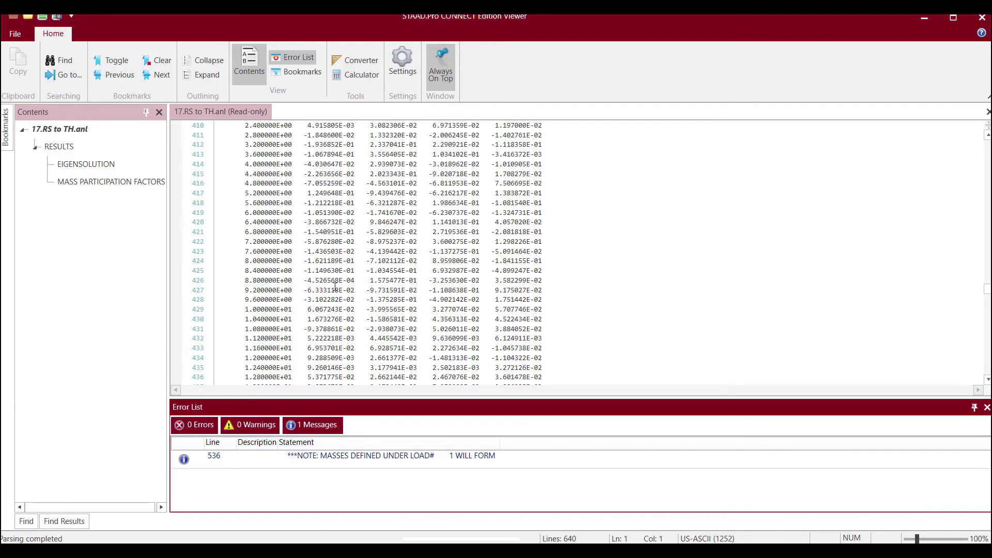
{"action": "scroll", "coordinate": [335, 286], "scroll_direction": "up", "scroll_amount": 5}
{"action": "scroll", "coordinate": [335, 287], "scroll_direction": "down", "scroll_amount": 5}
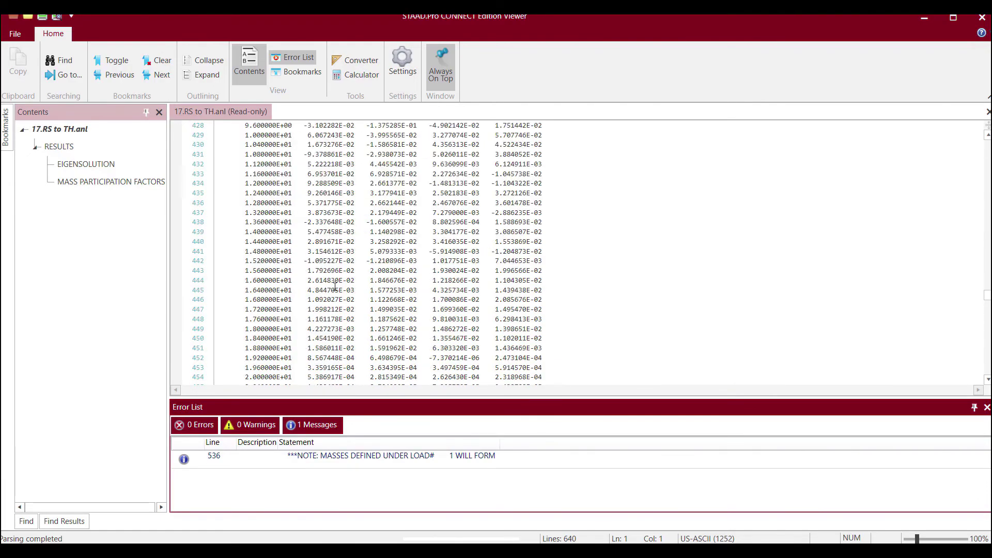
{"action": "scroll", "coordinate": [335, 287], "scroll_direction": "up", "scroll_amount": 4}
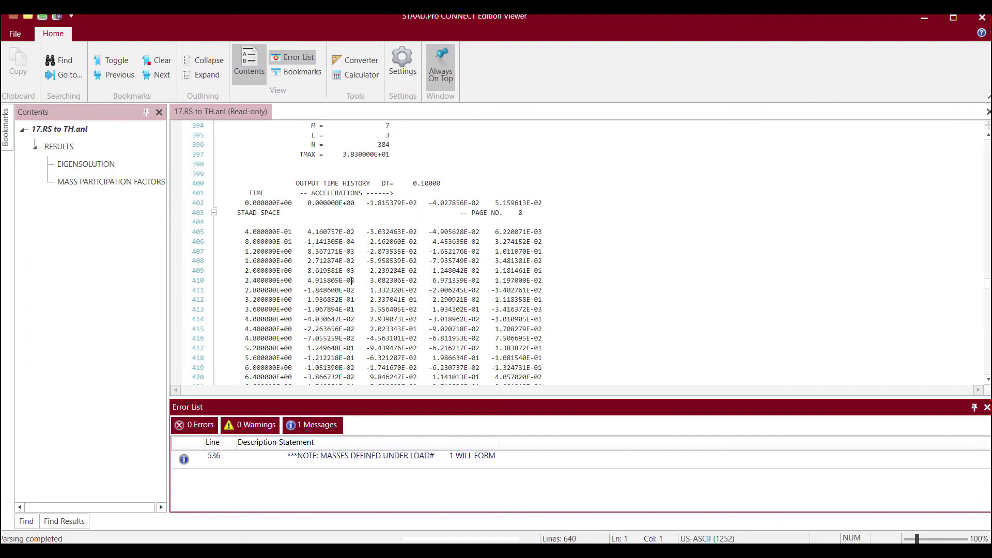
Step: Plot the time and acceleration columns as a Scatter with Smooth Lines chart
{"action": "left_click_drag", "start_coordinate": [245, 183], "coordinate": [354, 329]}
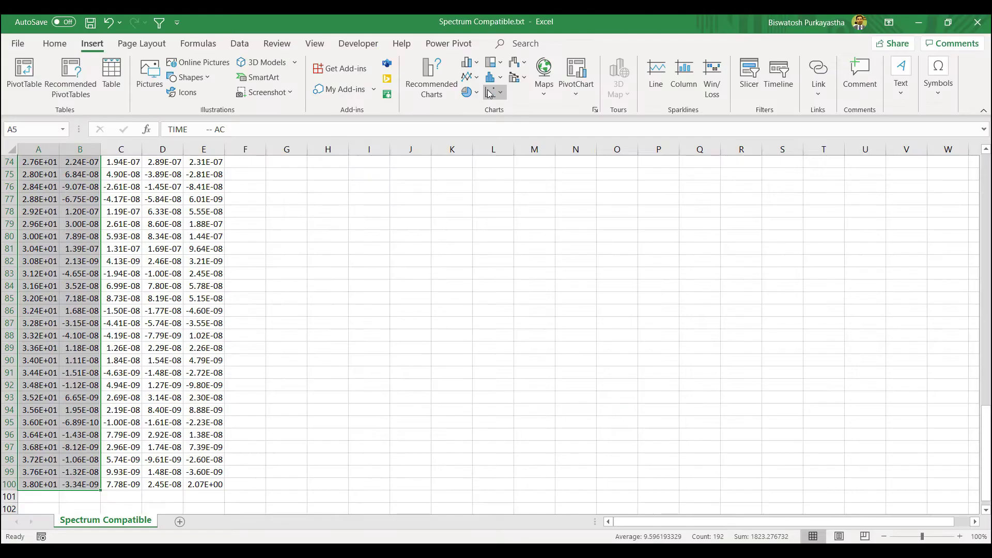
{"action": "left_click", "coordinate": [492, 93]}
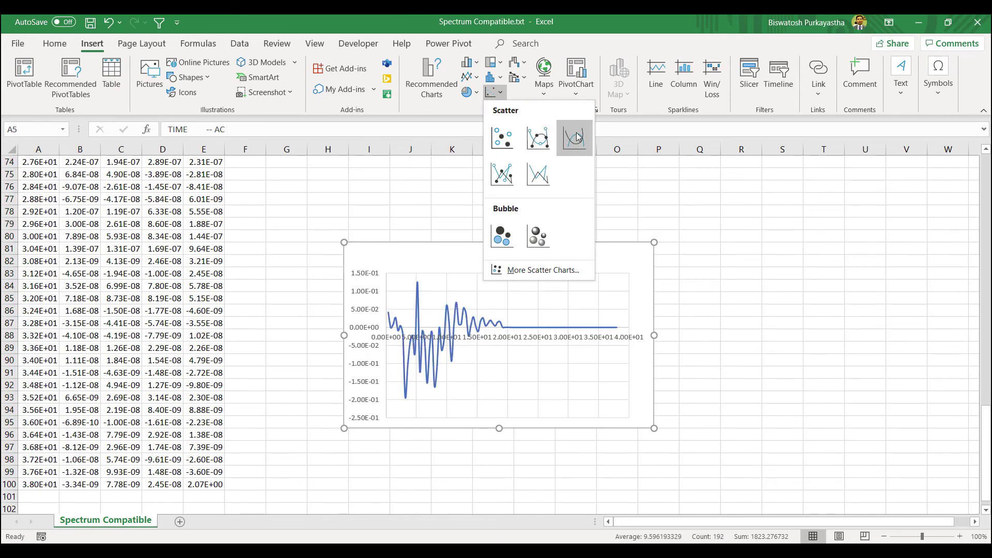
{"action": "left_click", "coordinate": [575, 135]}
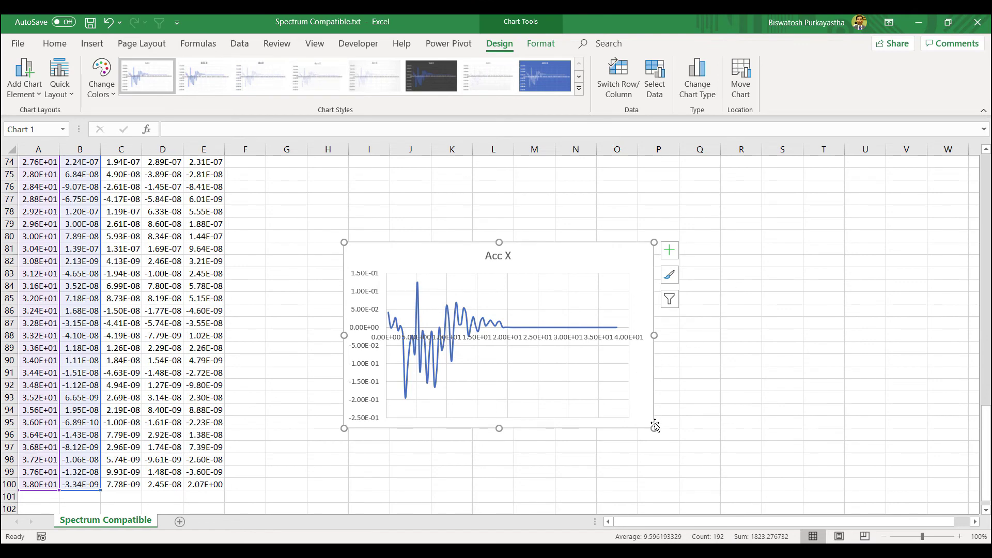
Step: Enlarge the Acc X chart across the sheet and make it taller
{"action": "left_click_drag", "start_coordinate": [654, 428], "coordinate": [946, 486]}
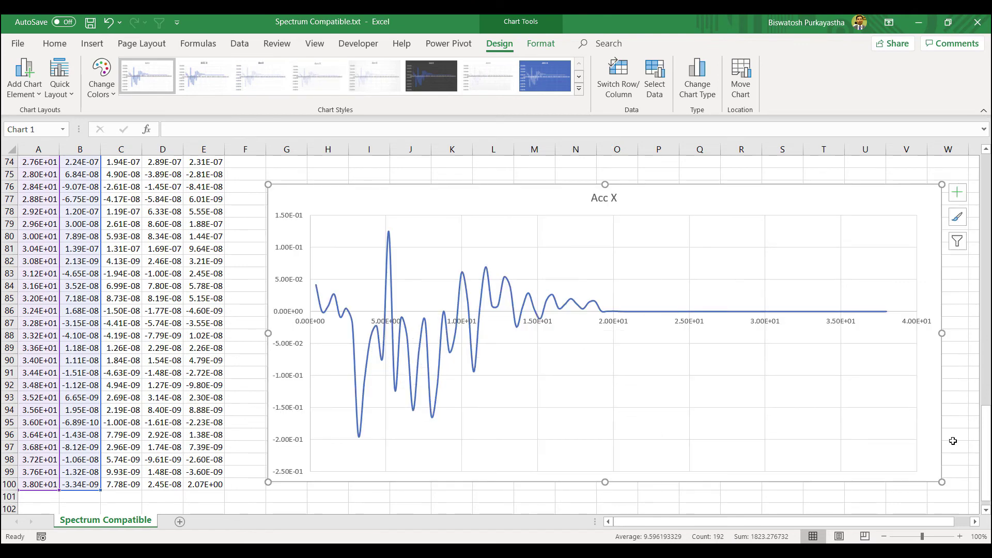
{"action": "left_click", "coordinate": [967, 378]}
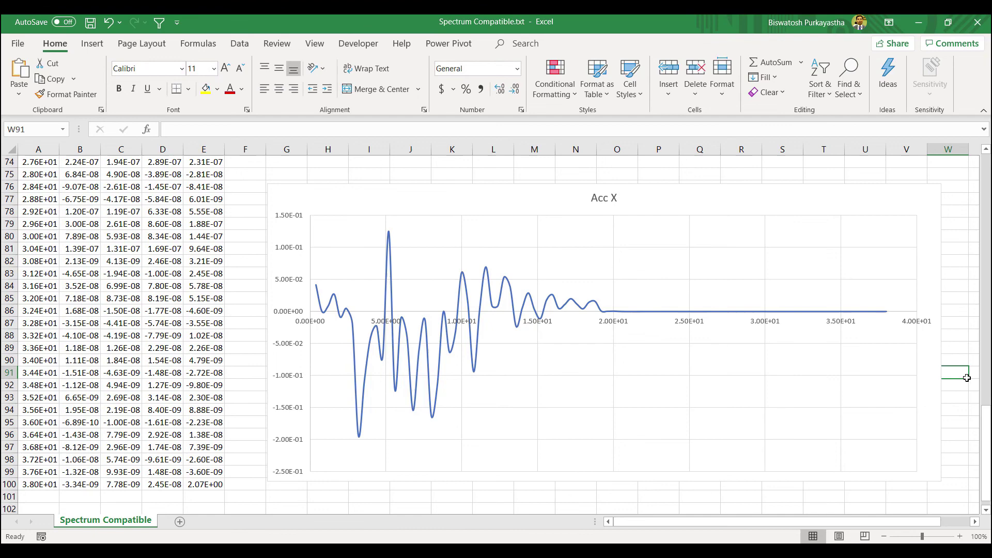
{"action": "key", "text": "ctrl+z"}
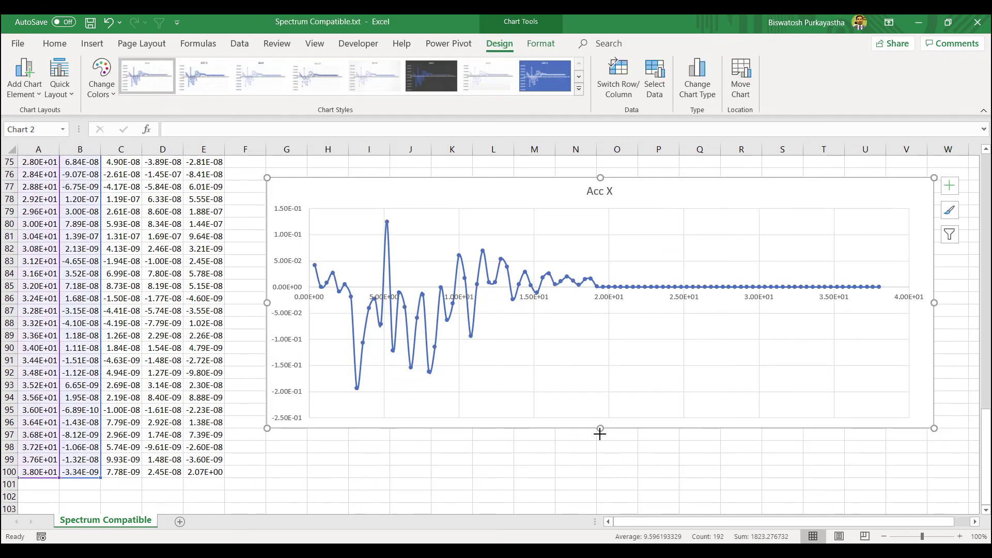
{"action": "left_click_drag", "start_coordinate": [600, 429], "coordinate": [600, 445]}
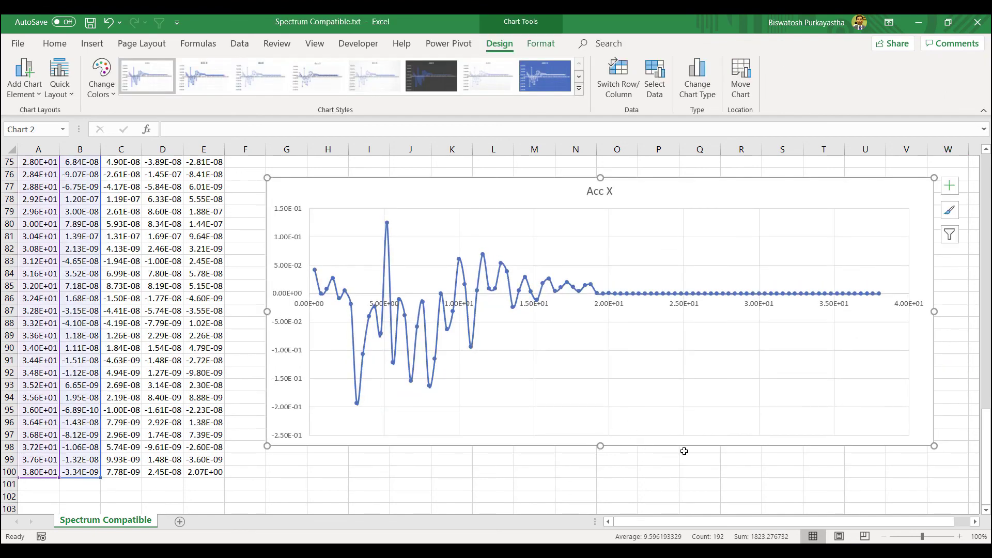